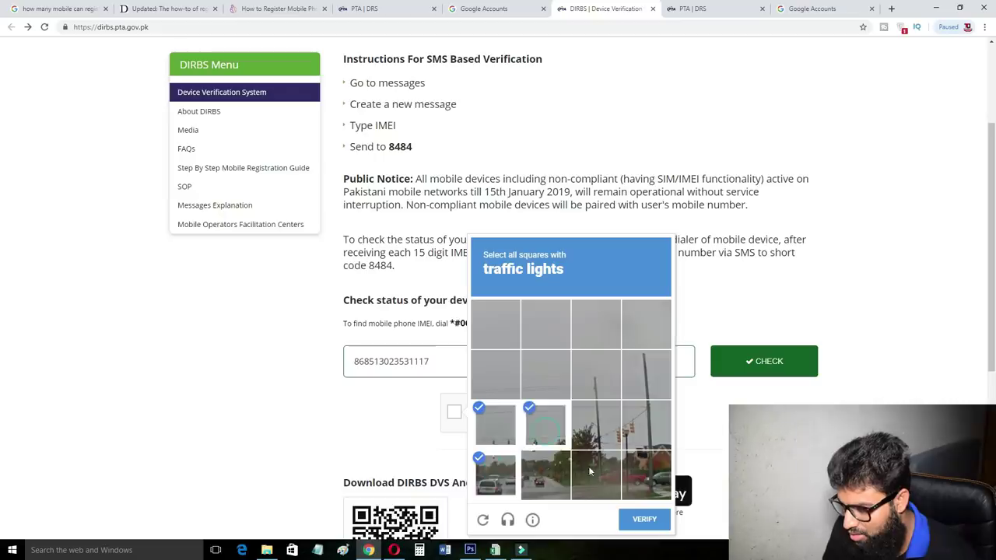
Finish the traffic-light image challenge and run the IMEI device status check.
{"action": "left_click", "coordinate": [591, 432]}
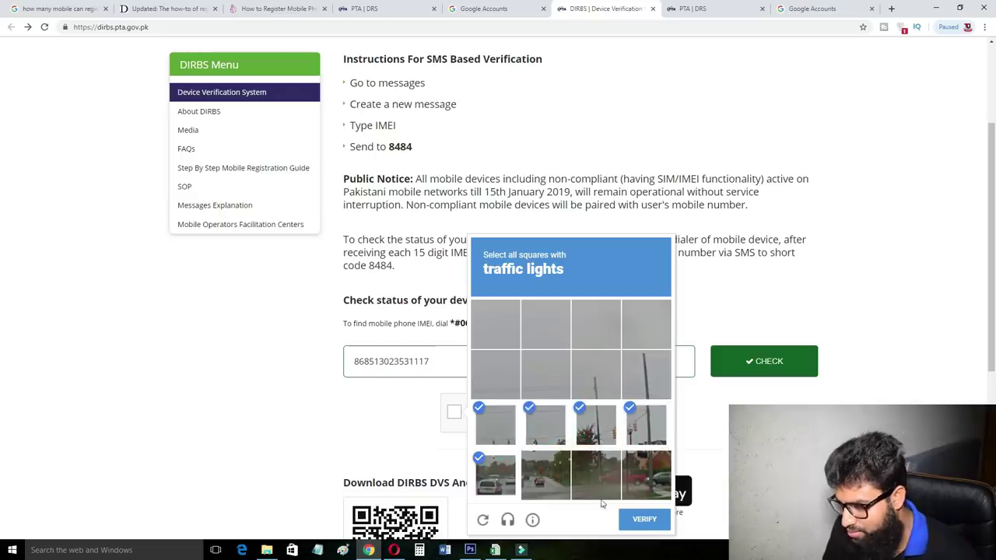
{"action": "left_click", "coordinate": [544, 481]}
{"action": "left_click", "coordinate": [634, 518]}
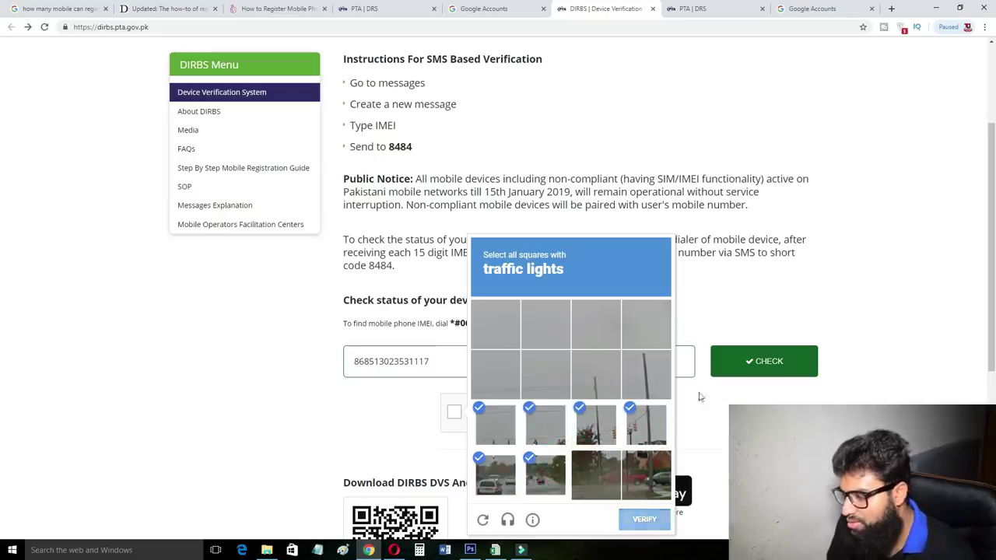
{"action": "left_click", "coordinate": [778, 359]}
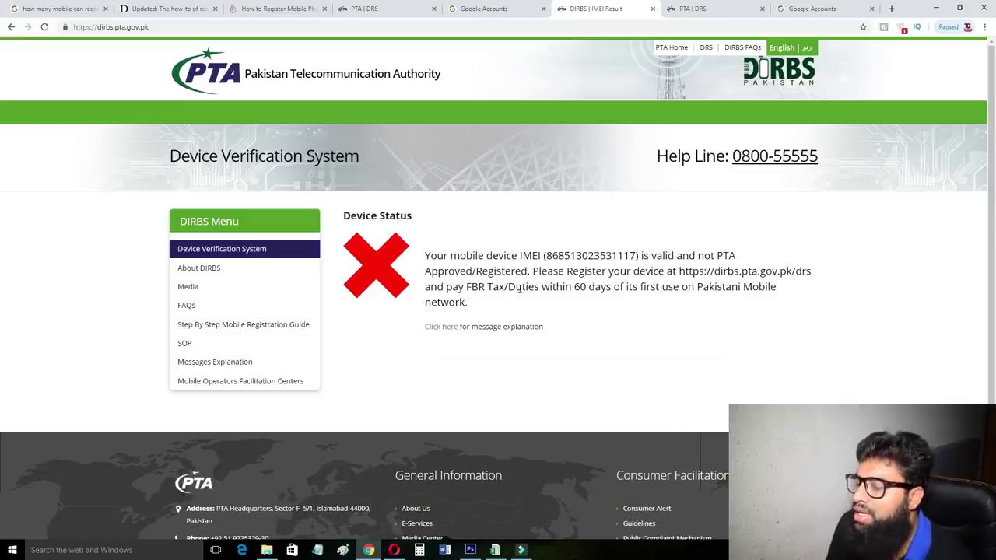
Highlight the dirbs.pta.gov.pk/drs registration address in the status result, then deselect it.
{"action": "left_click_drag", "start_coordinate": [681, 273], "coordinate": [803, 273]}
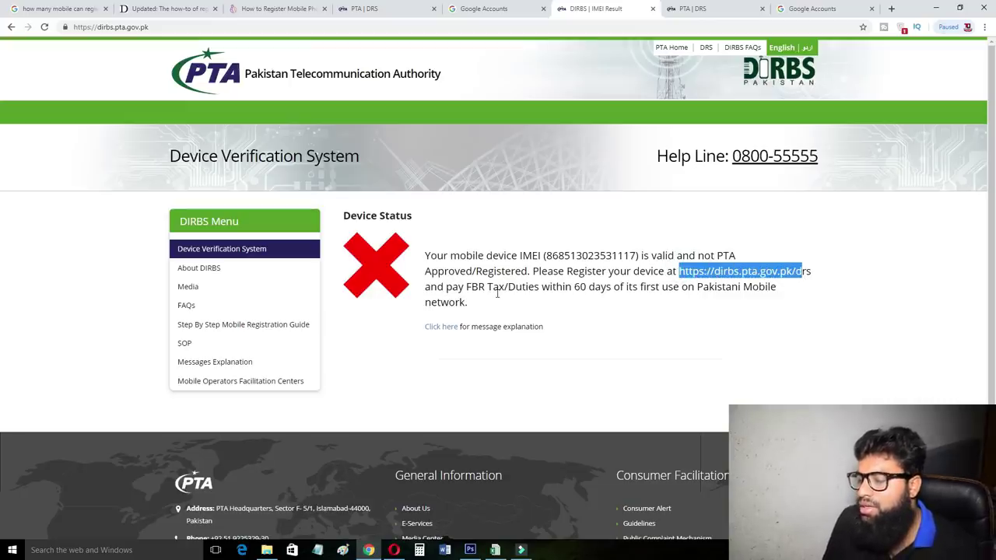
{"action": "left_click", "coordinate": [576, 286]}
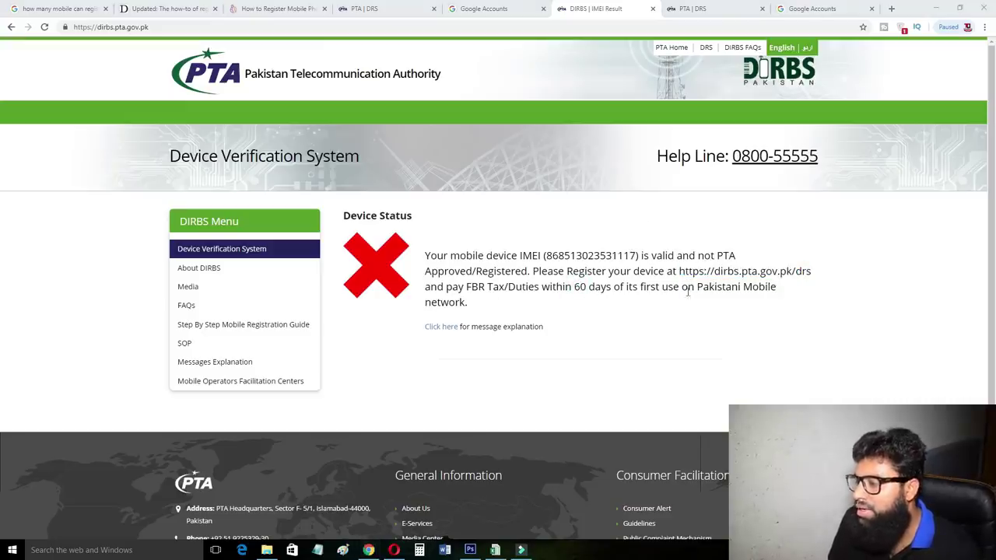
{"action": "left_click", "coordinate": [710, 281]}
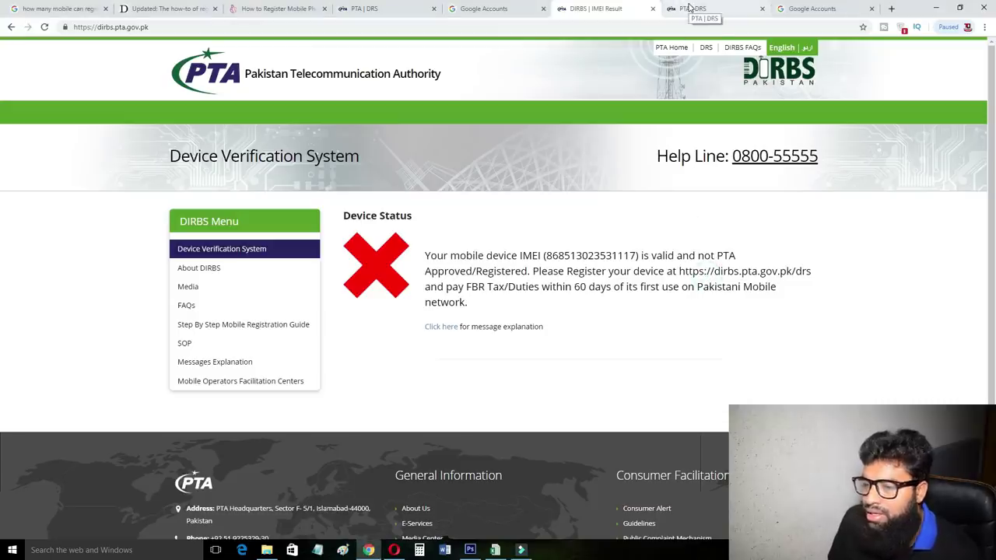
On the PTA | DRS registration form, set Purpose to 'Personal/individual for mobile/tablet PCs'.
{"action": "left_click", "coordinate": [690, 8]}
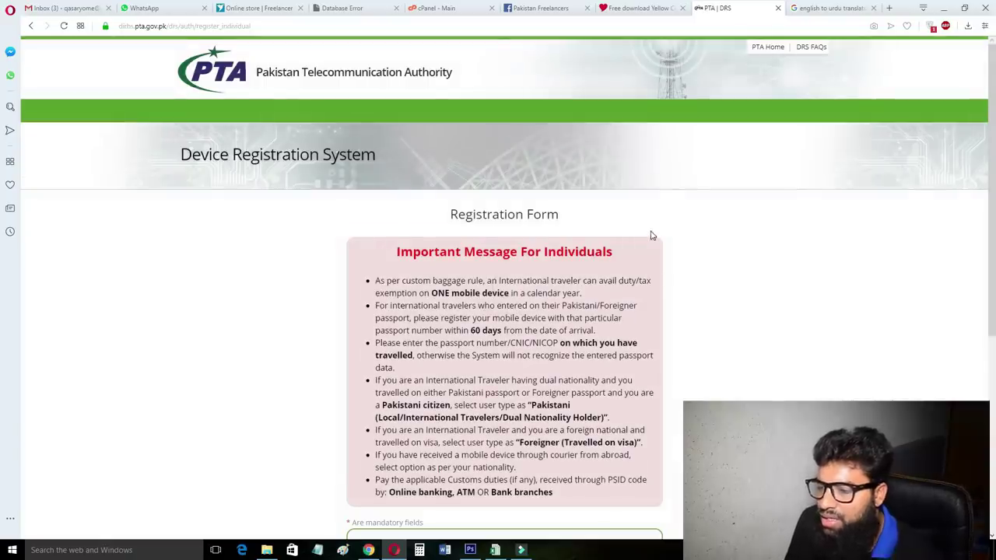
{"action": "scroll", "coordinate": [650, 233], "scroll_direction": "down", "scroll_amount": 2}
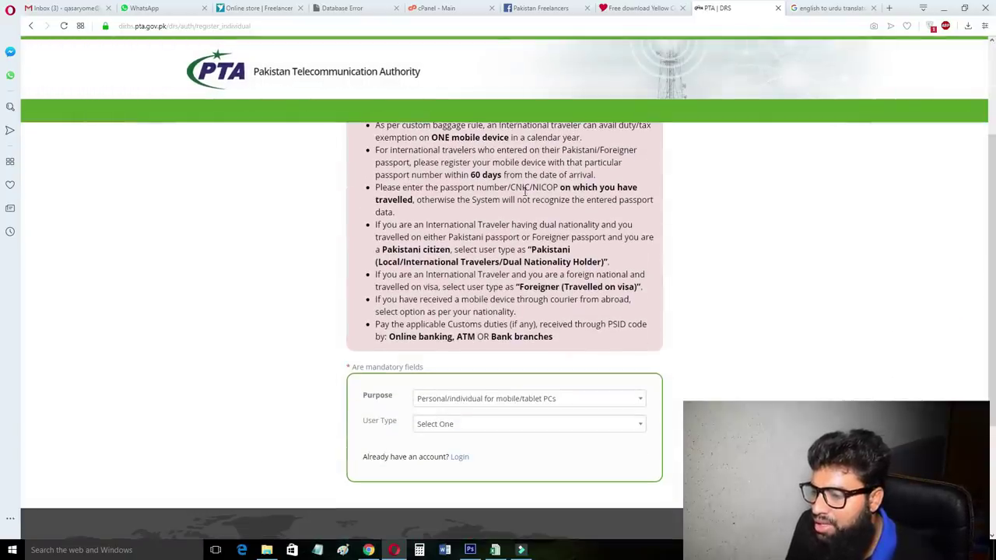
{"action": "scroll", "coordinate": [350, 306], "scroll_direction": "down", "scroll_amount": 2}
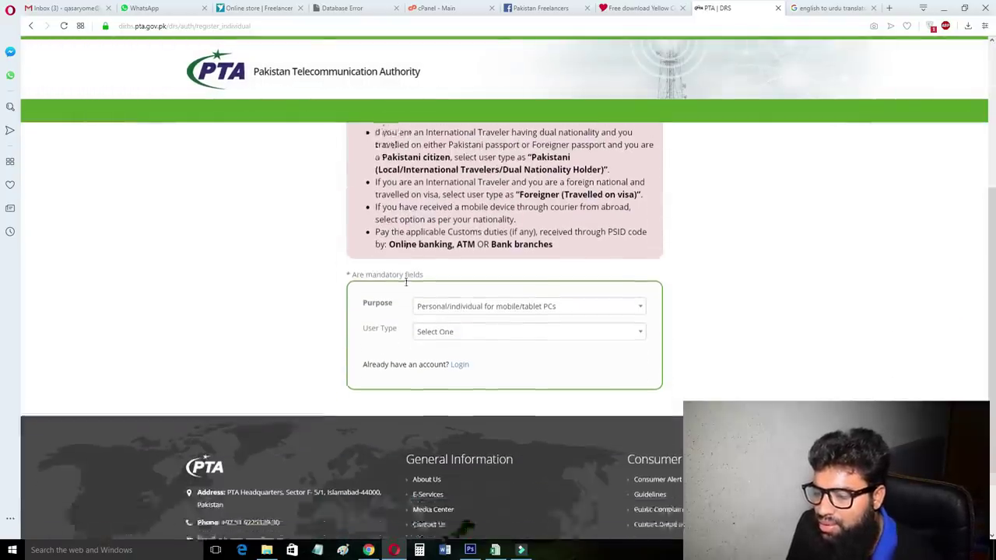
{"action": "left_click", "coordinate": [509, 300]}
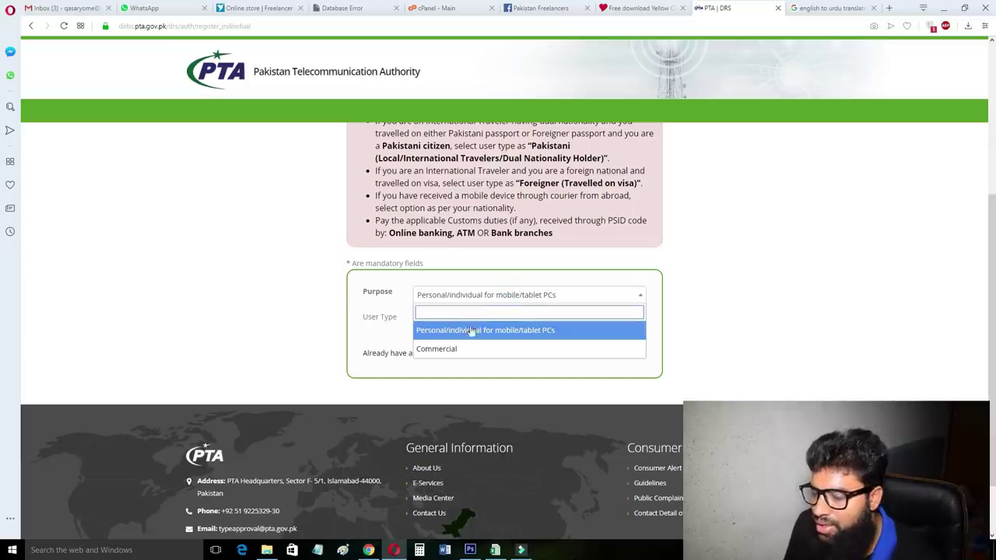
{"action": "left_click", "coordinate": [532, 332]}
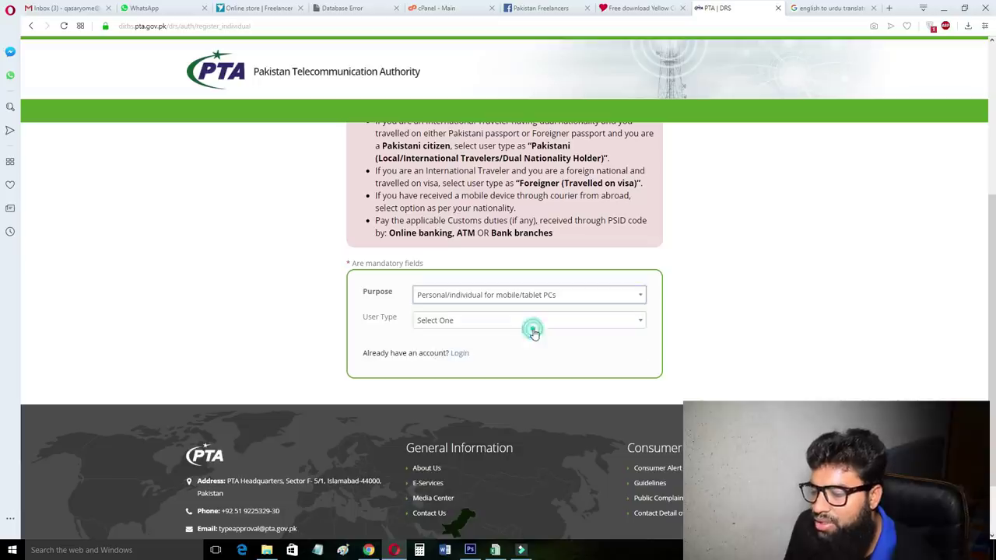
Set User Type to 'Pakistani (Local / International Traveller / Dual Nationality Holder)'.
{"action": "left_click", "coordinate": [524, 325]}
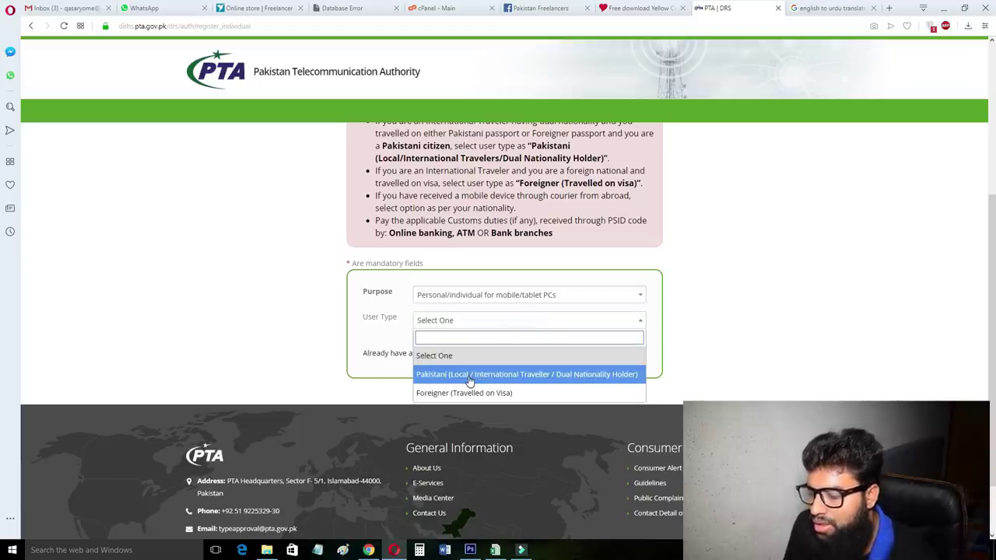
{"action": "key", "text": "Escape"}
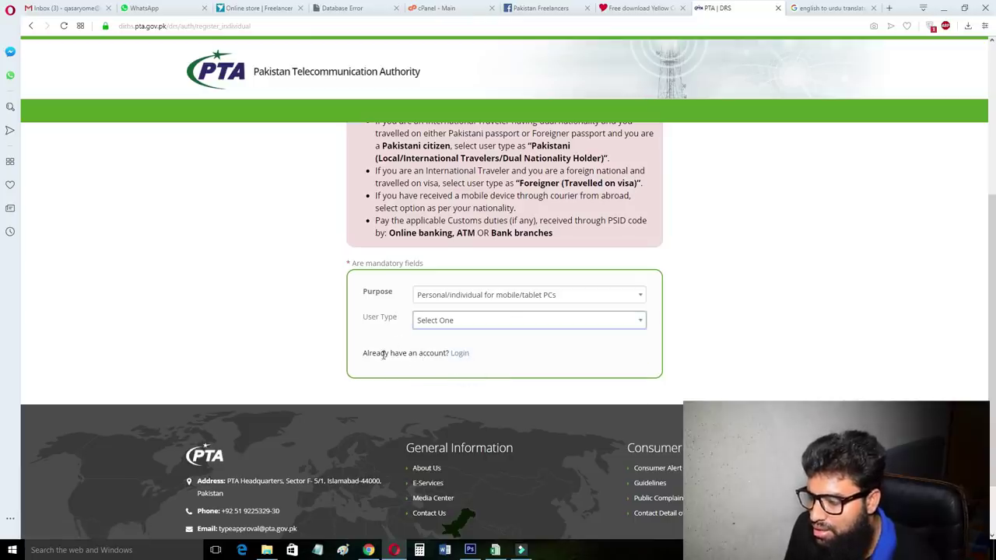
{"action": "left_click", "coordinate": [506, 322]}
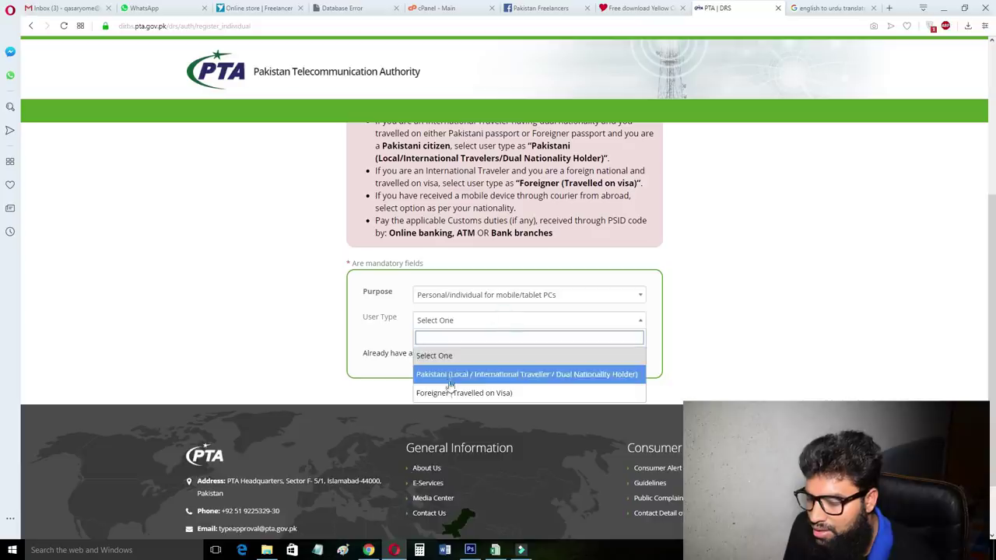
{"action": "left_click", "coordinate": [450, 380]}
{"action": "scroll", "coordinate": [436, 327], "scroll_direction": "down", "scroll_amount": 1}
Enter the applicant's full name on the registration form.
{"action": "left_click", "coordinate": [389, 258]}
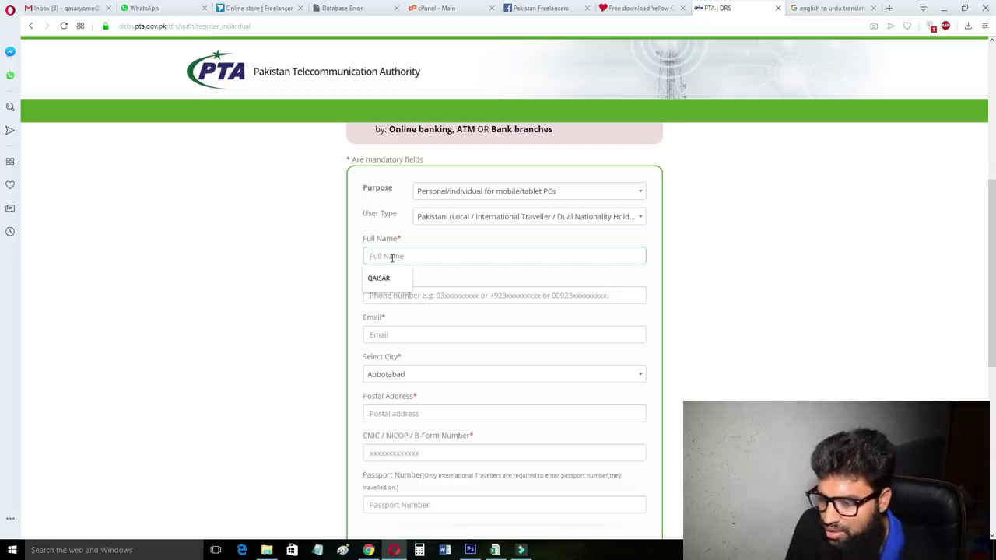
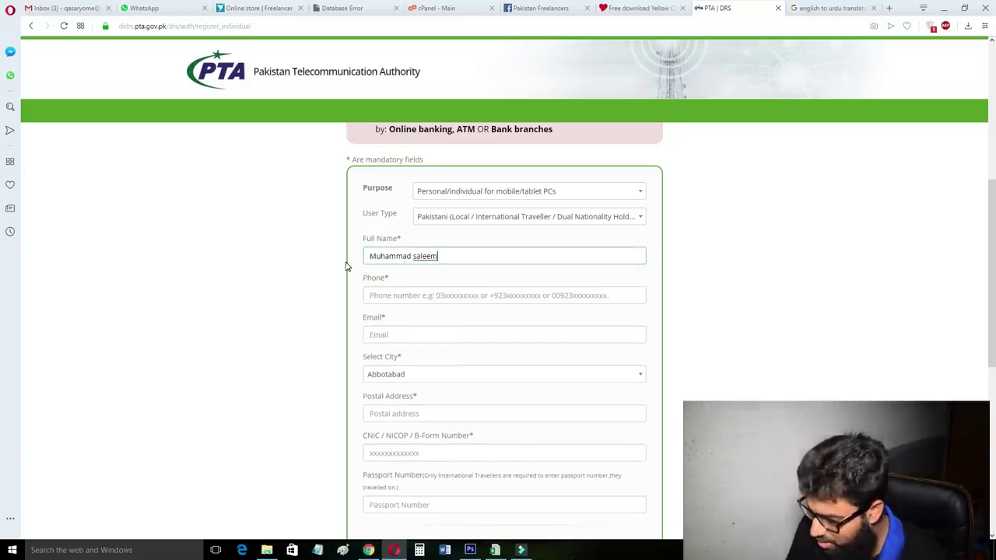
Fill in the applicant's phone number and e-mail, correcting the phone number to its full format.
{"action": "left_click", "coordinate": [394, 297]}
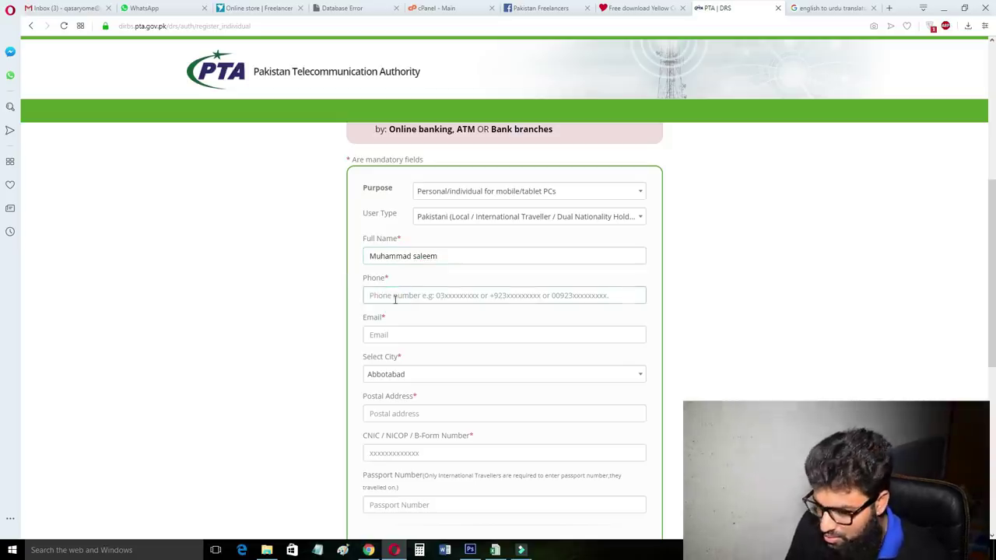
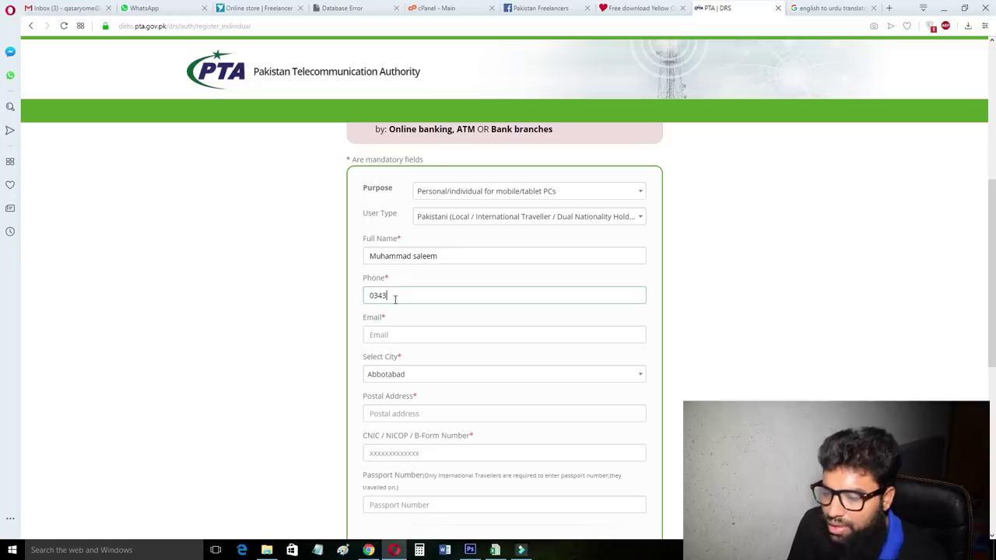
{"action": "left_click", "coordinate": [378, 336]}
{"action": "left_click", "coordinate": [400, 381]}
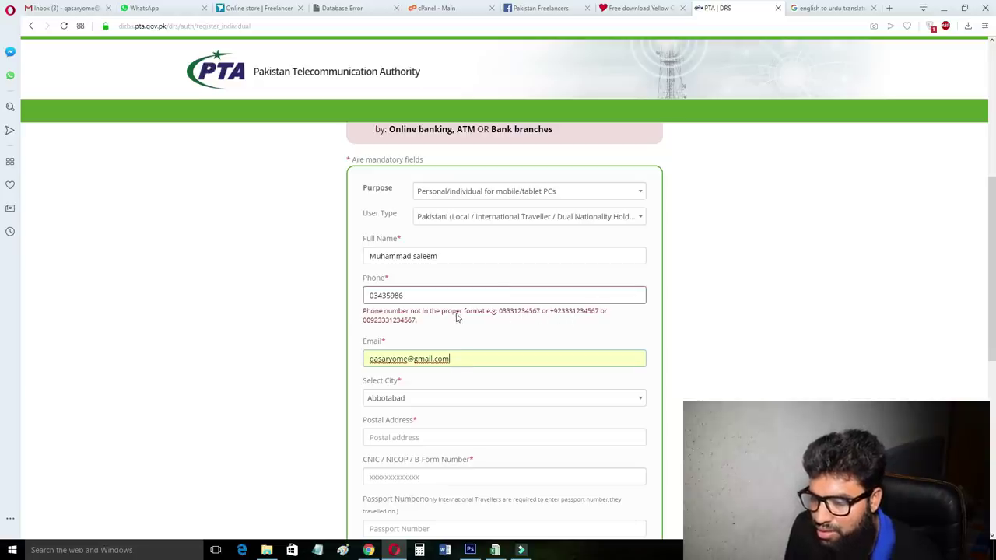
{"action": "left_click", "coordinate": [411, 296]}
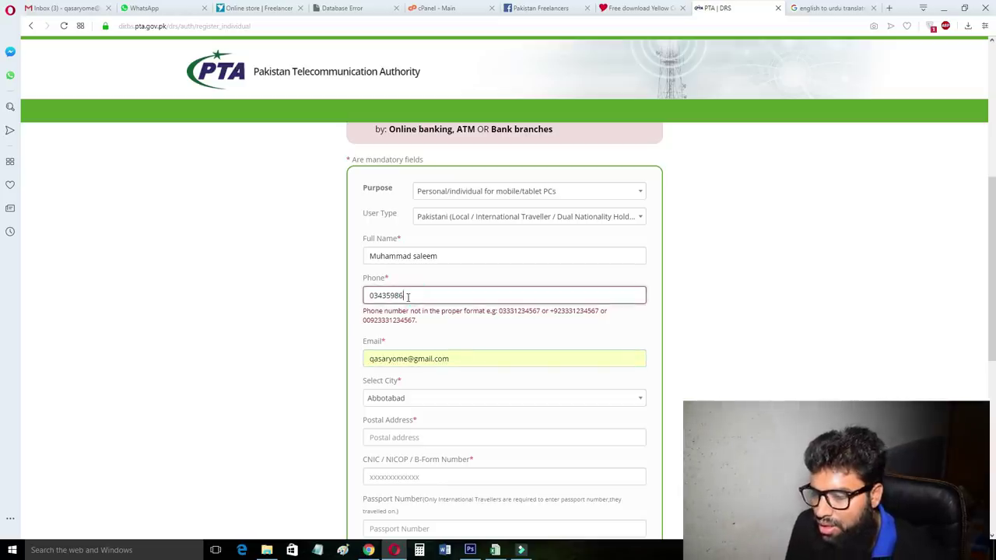
{"action": "left_click", "coordinate": [391, 334]}
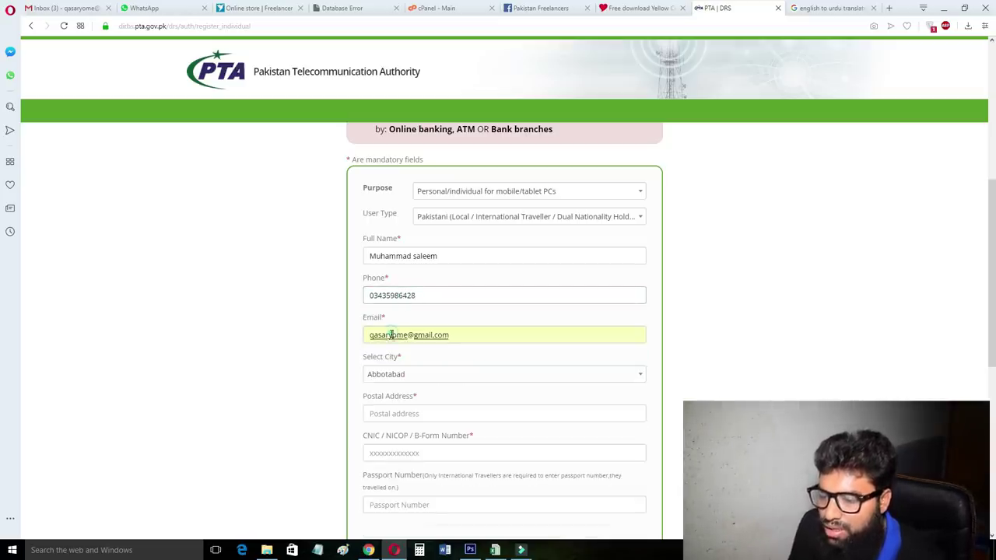
{"action": "scroll", "coordinate": [440, 319], "scroll_direction": "down", "scroll_amount": 1}
{"action": "left_click", "coordinate": [425, 271]}
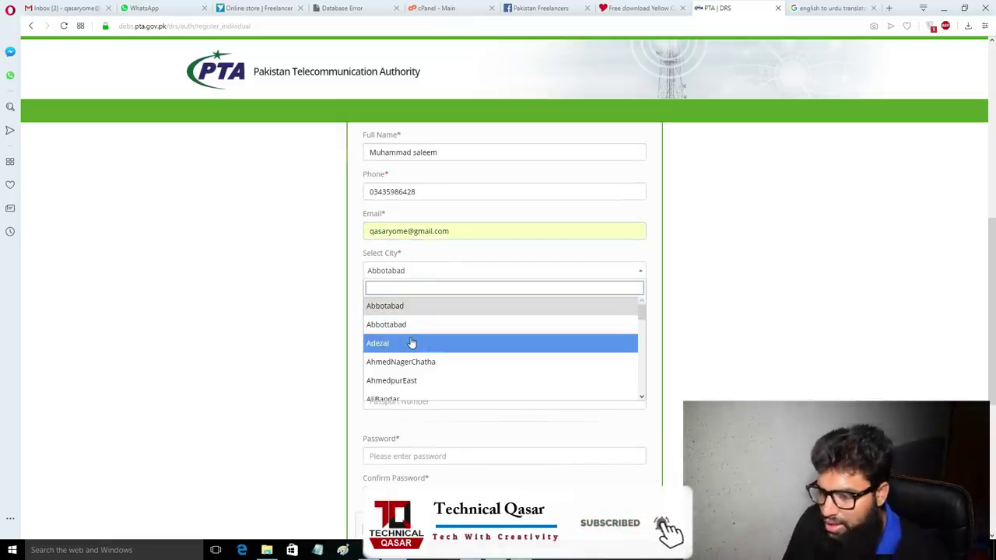
Select Faisalabad as the city and enter the applicant's postal address.
{"action": "type", "text": "fa"}
{"action": "key", "text": "Up"}
{"action": "key", "text": "Up"}
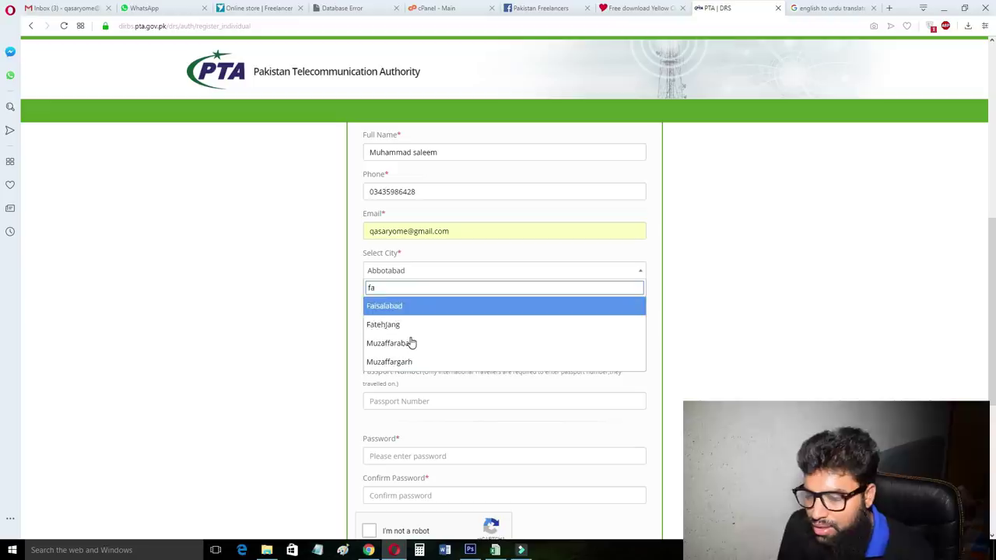
{"action": "key", "text": "Return"}
{"action": "left_click", "coordinate": [422, 308]}
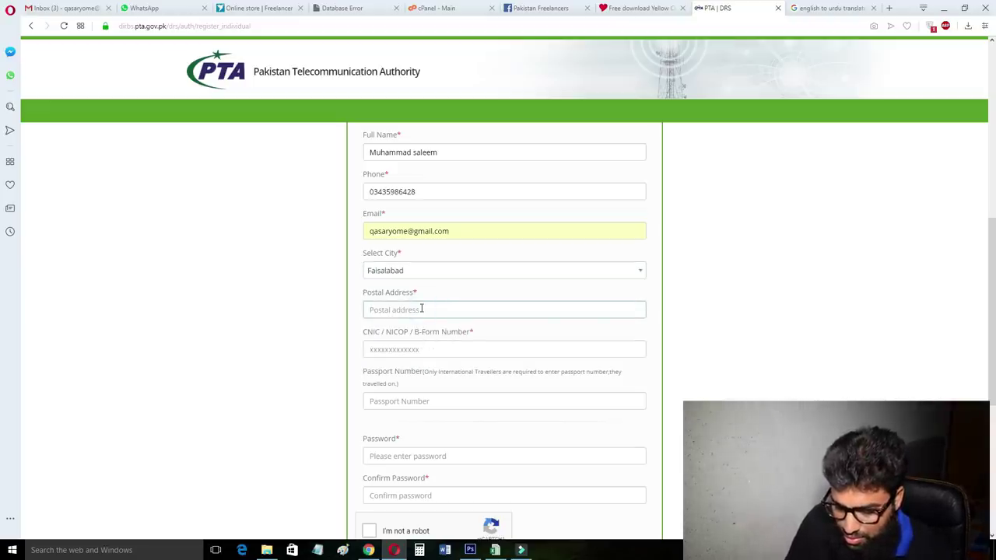
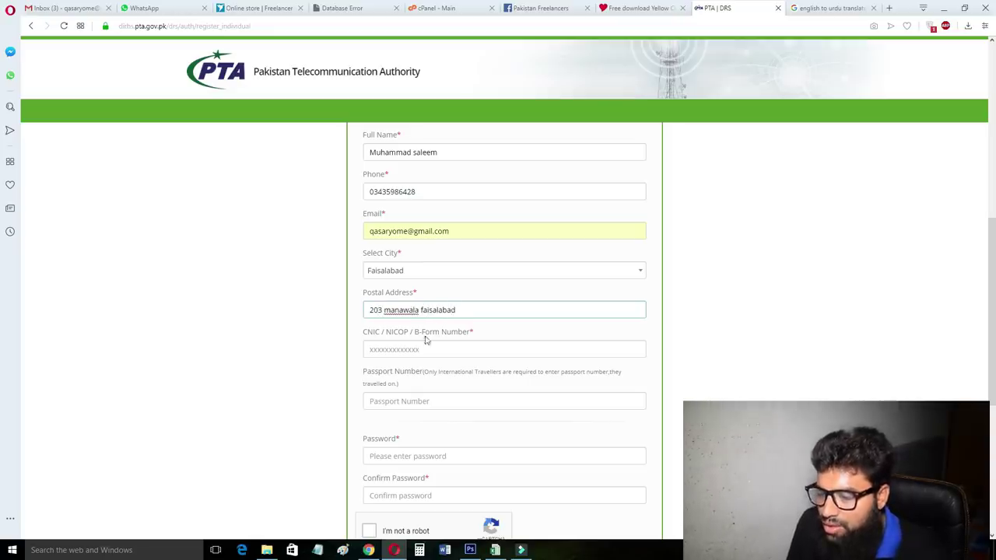
Enter the applicant's CNIC number and passport number.
{"action": "left_click", "coordinate": [414, 349]}
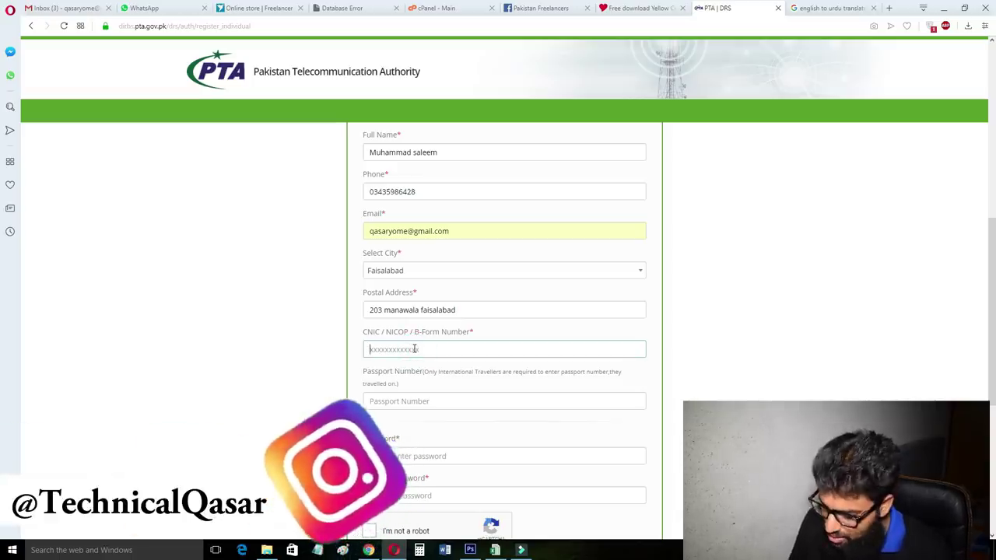
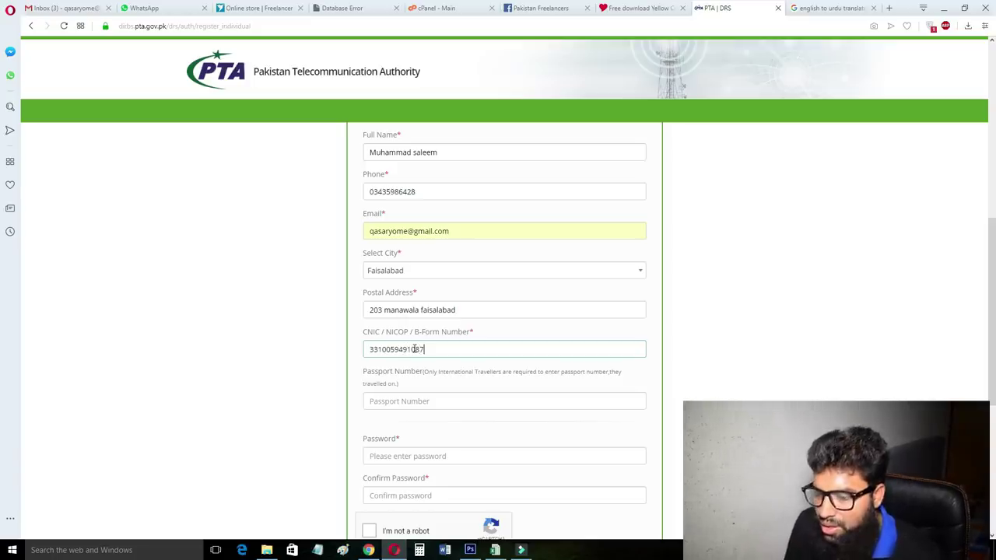
{"action": "left_click", "coordinate": [398, 400]}
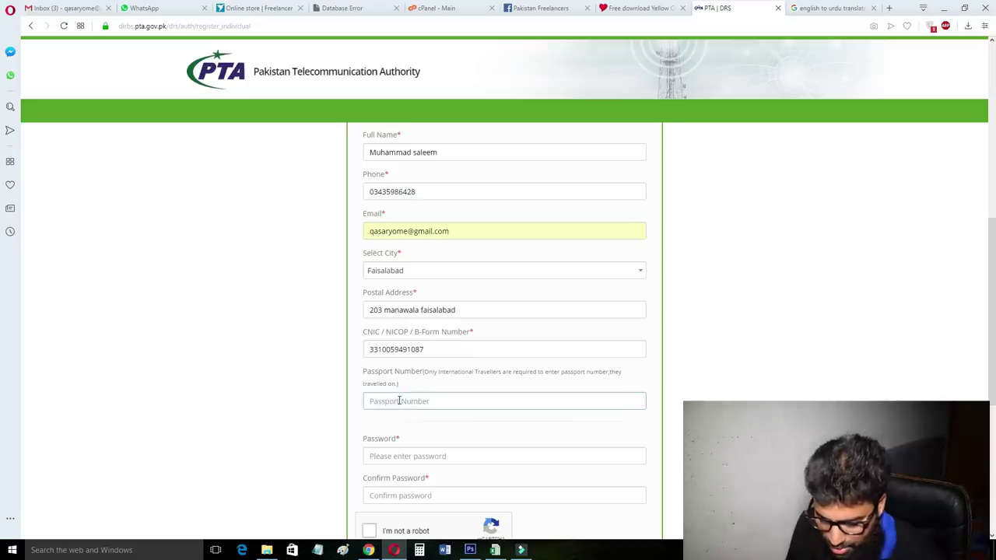
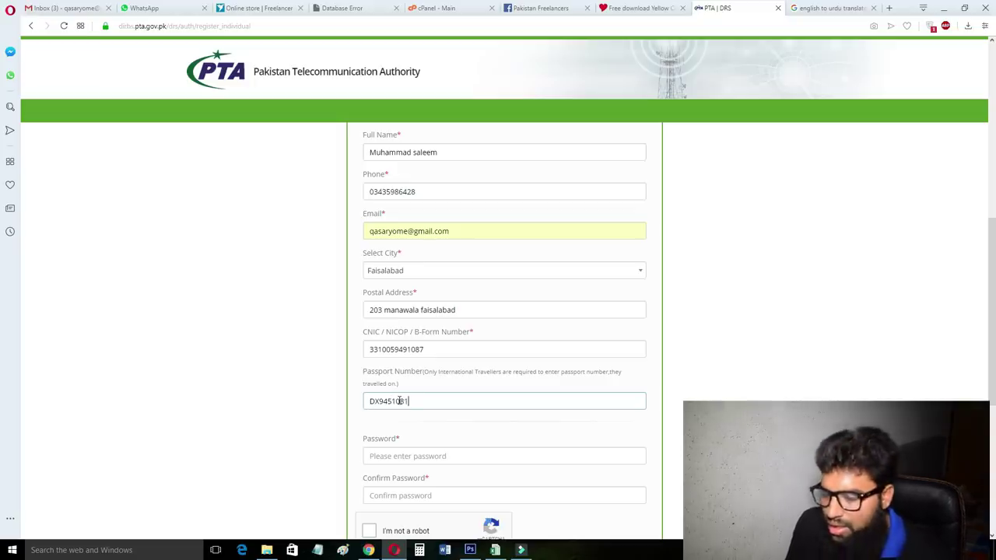
Set and confirm the account password, pass the captcha, and submit the registration.
{"action": "left_click", "coordinate": [403, 456]}
{"action": "scroll", "coordinate": [421, 350], "scroll_direction": "down", "scroll_amount": 2}
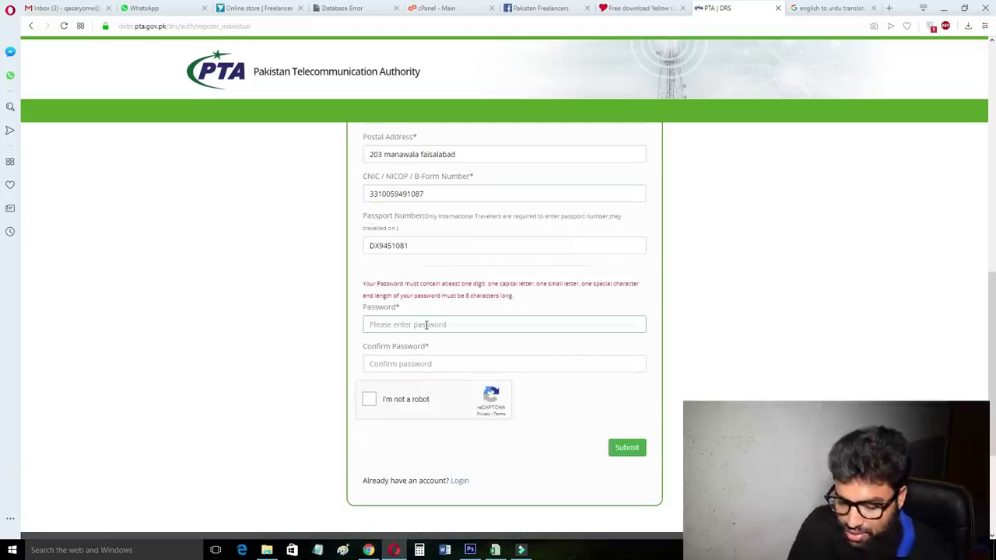
{"action": "type", "text": "***"}
{"action": "type", "text": "1"}
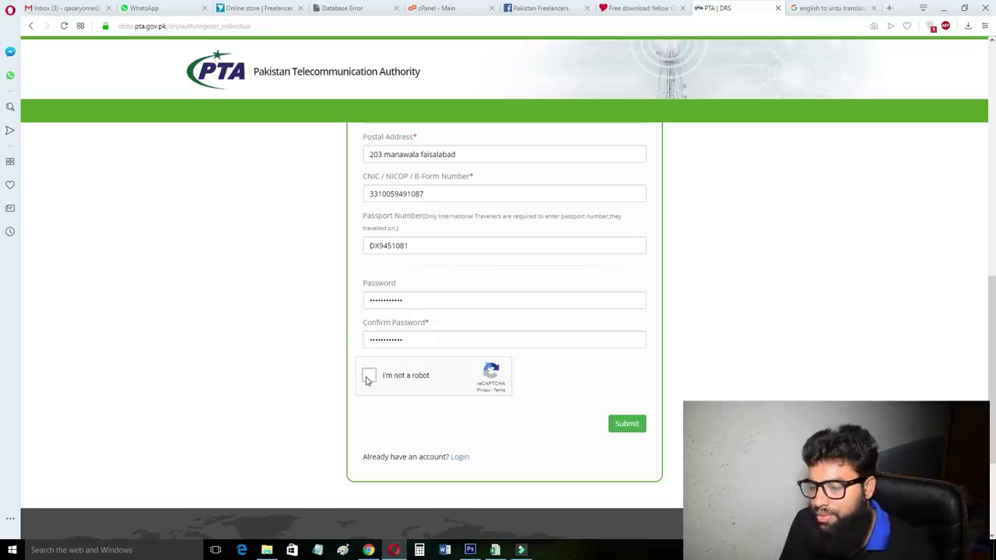
{"action": "left_click", "coordinate": [368, 378]}
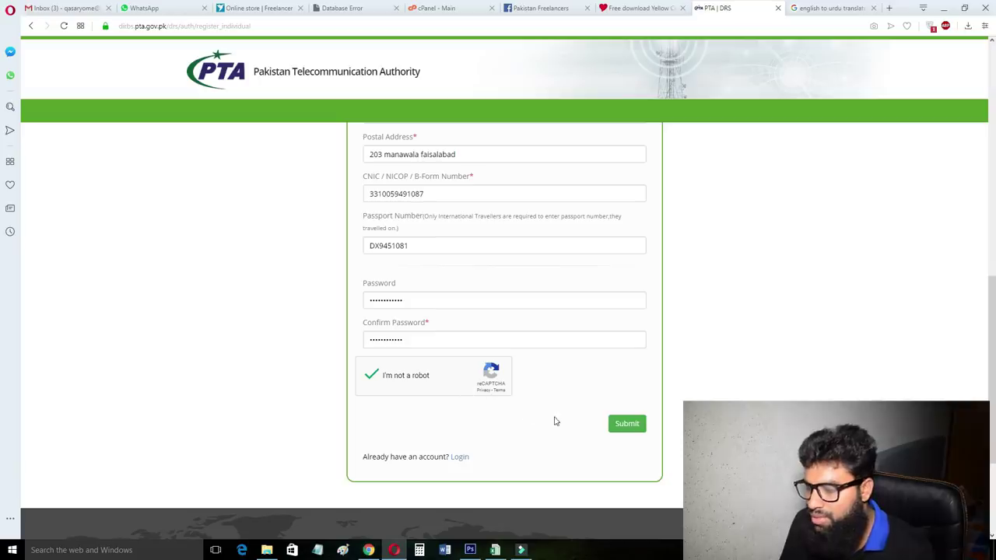
{"action": "left_click", "coordinate": [622, 427]}
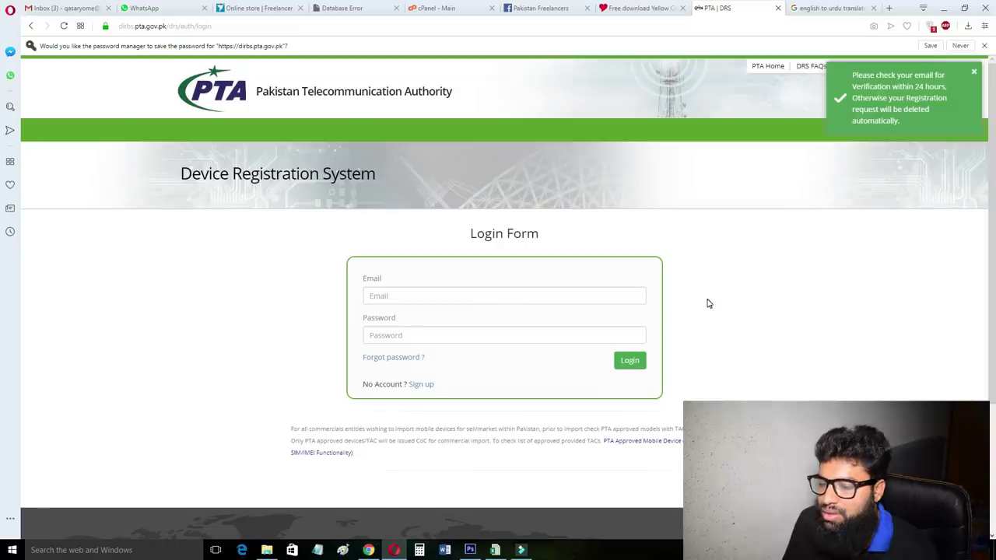
Refresh Gmail, open PTA's Account Access Verification email and follow its confirmation link.
{"action": "left_click", "coordinate": [389, 296]}
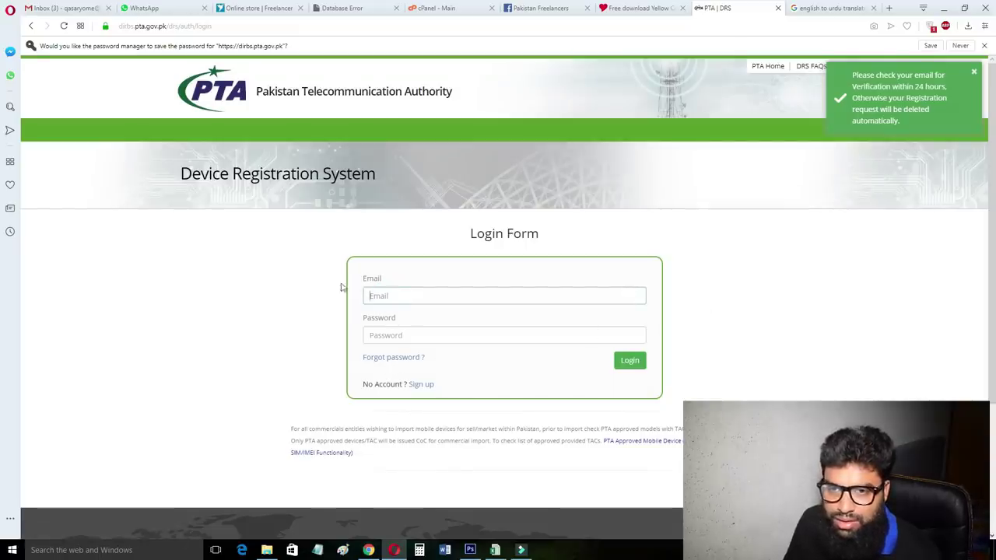
{"action": "left_click", "coordinate": [53, 8]}
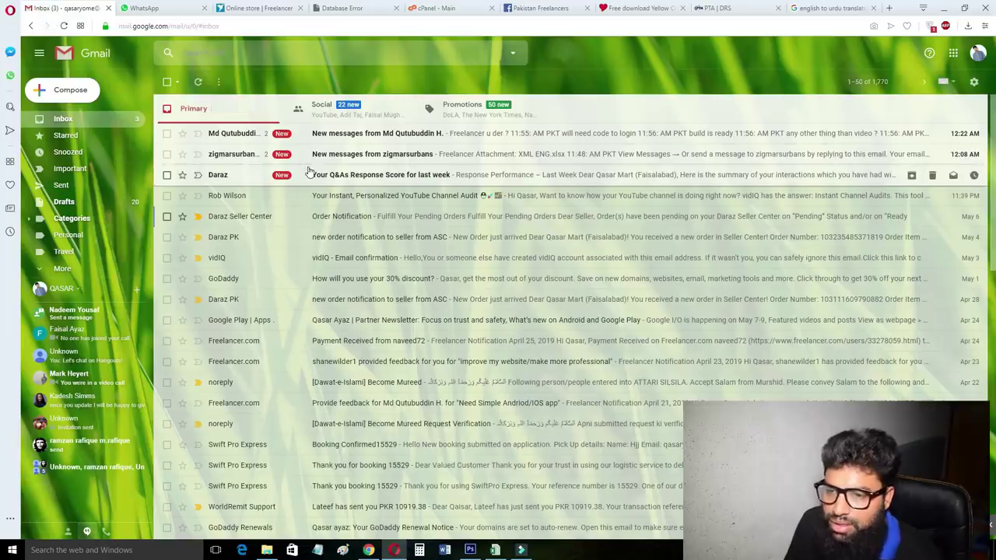
{"action": "left_click", "coordinate": [198, 82]}
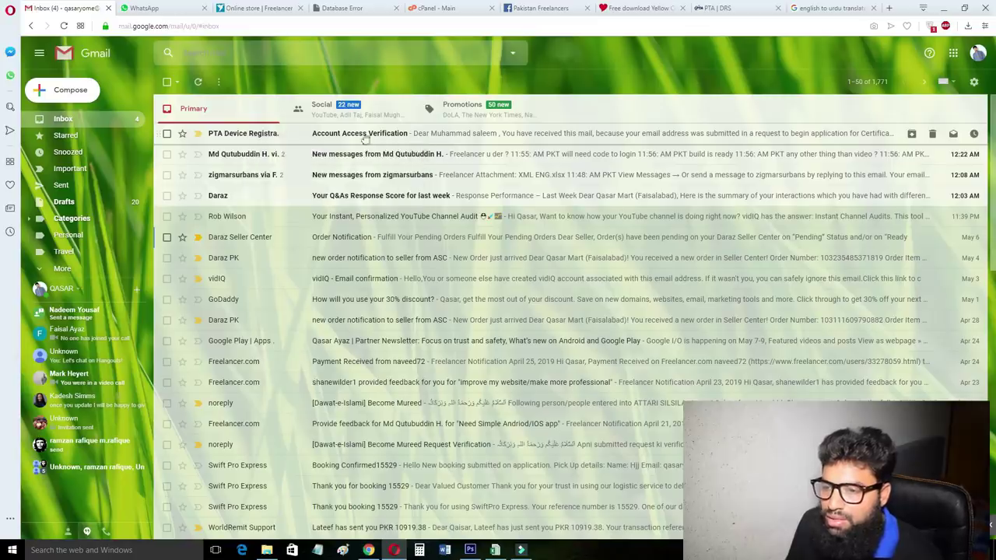
{"action": "left_click", "coordinate": [406, 136]}
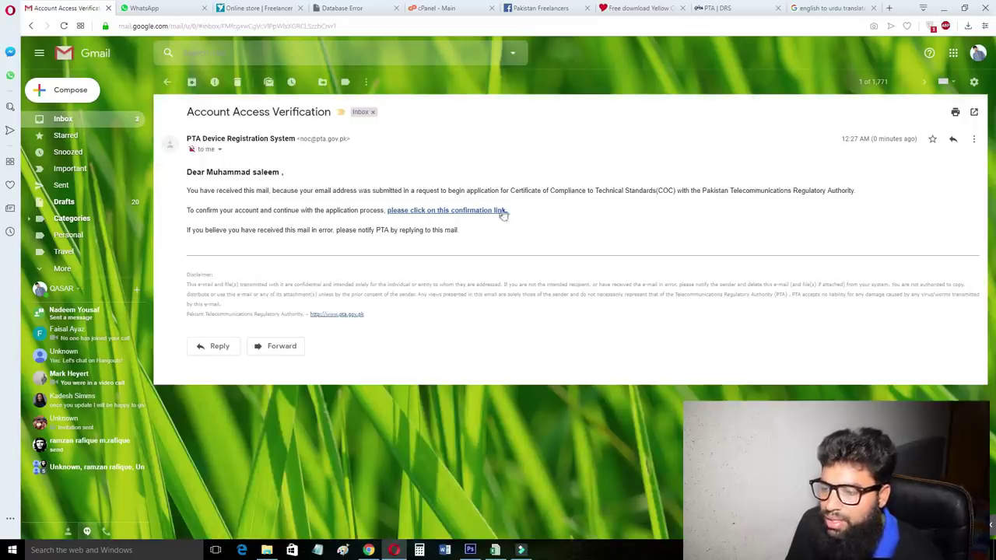
{"action": "left_click", "coordinate": [488, 211]}
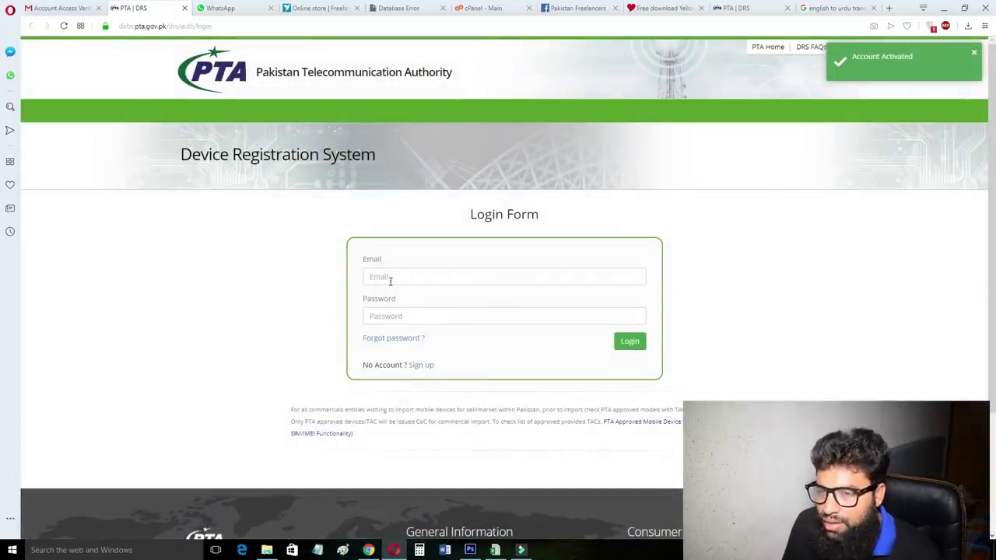
{"action": "left_click", "coordinate": [390, 281]}
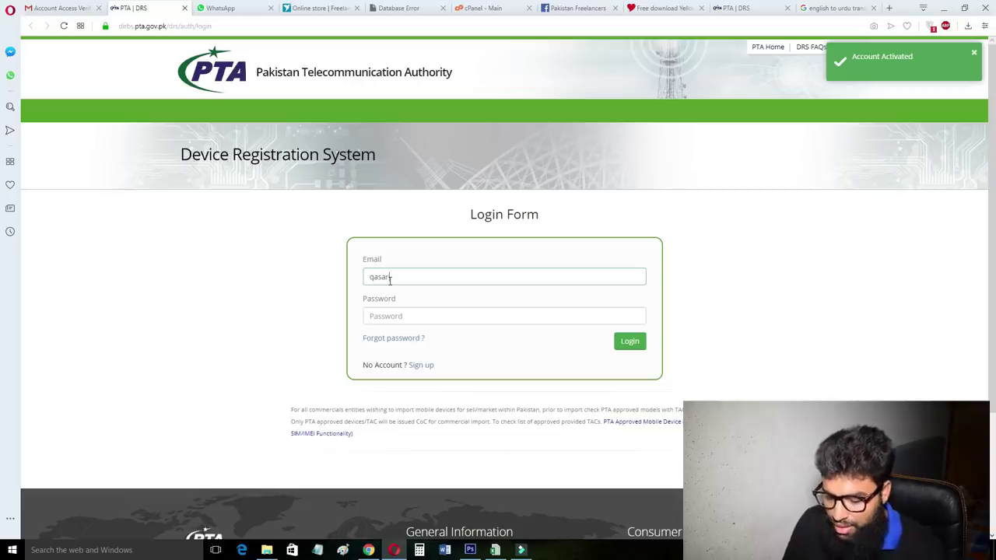
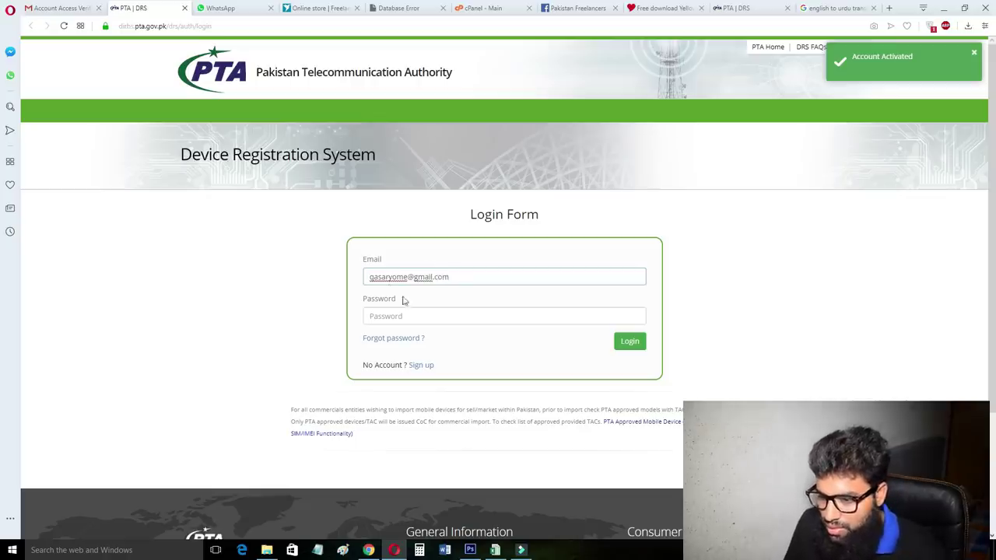
Log in to DRS with the account e-mail and password.
{"action": "left_click", "coordinate": [407, 317]}
{"action": "type", "text": "*"}
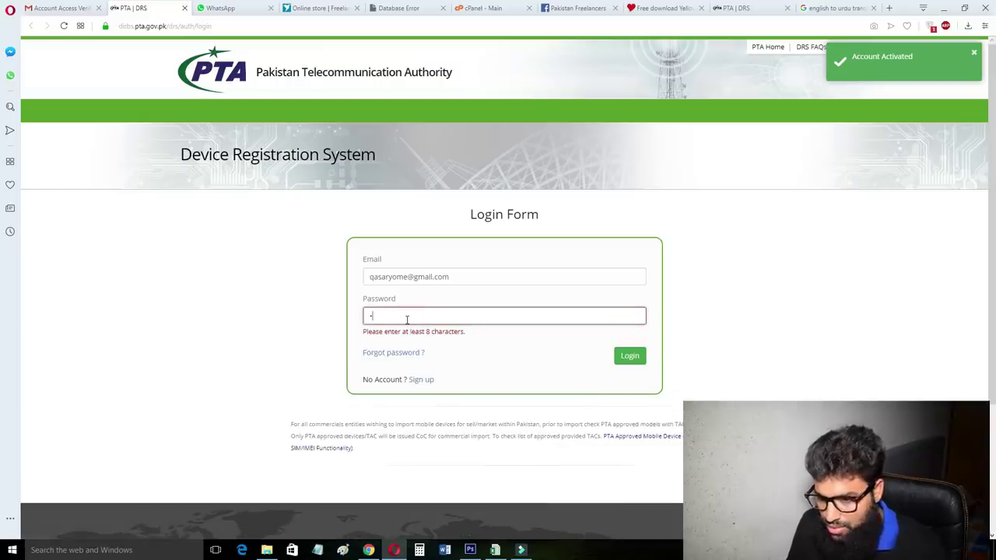
{"action": "type", "text": "*****"}
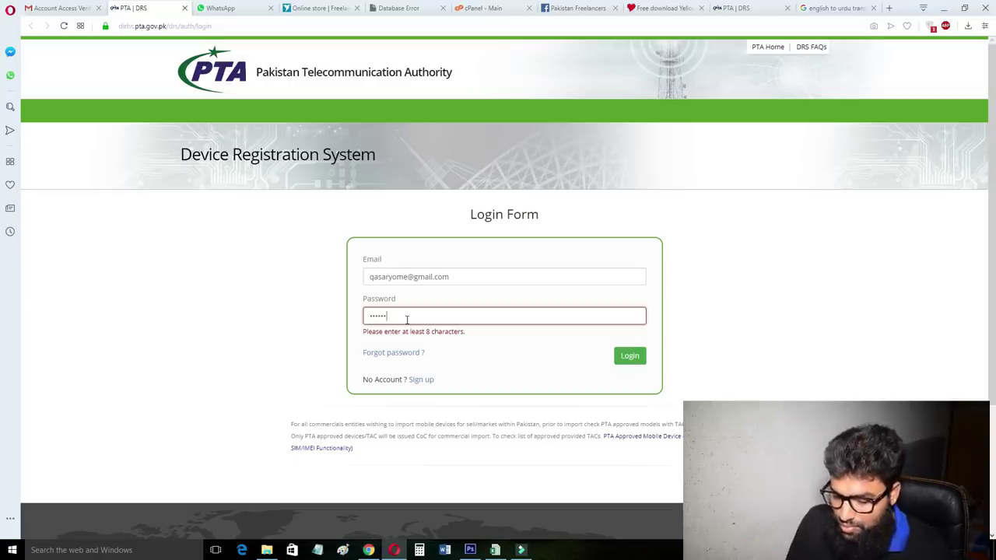
{"action": "type", "text": "***"}
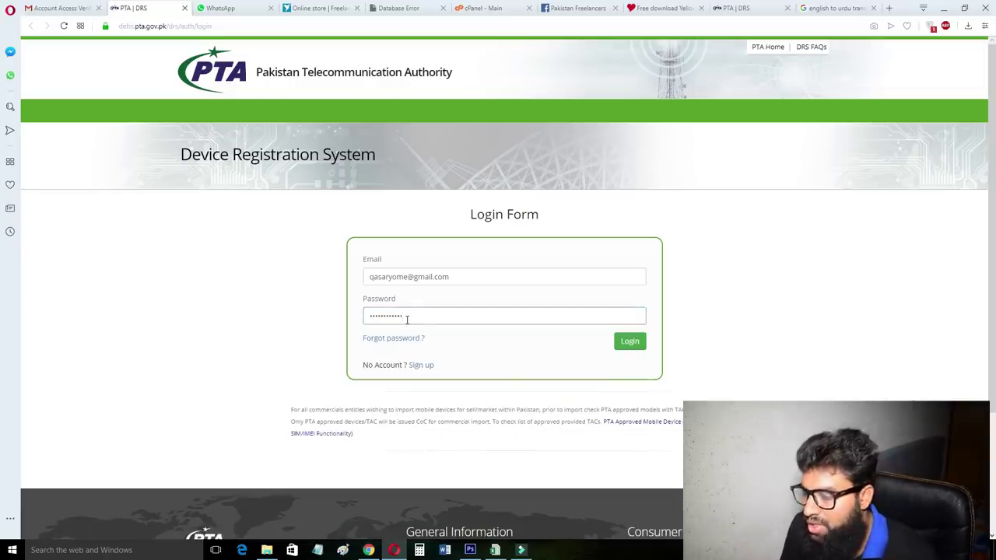
{"action": "left_click", "coordinate": [626, 344]}
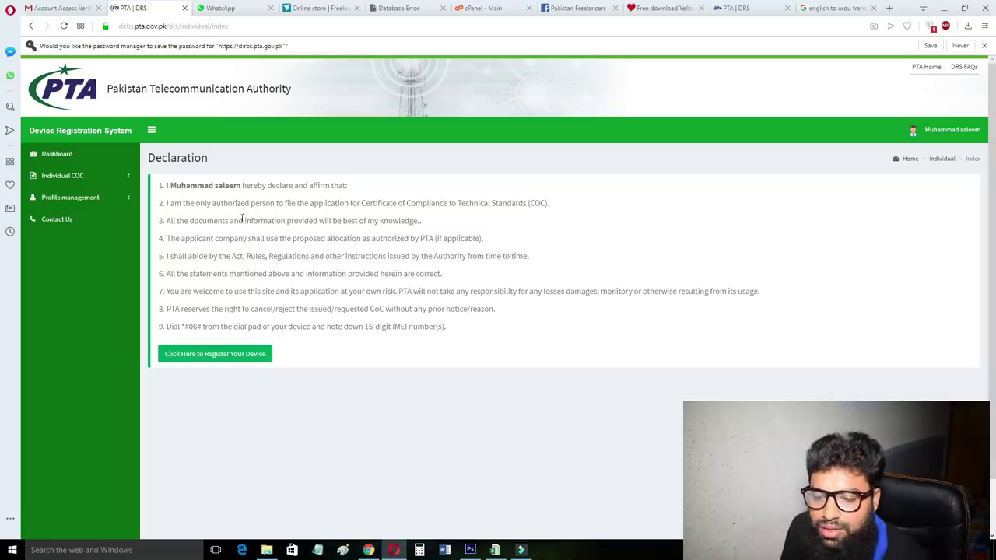
Start a new device registration and choose International Traveler (1st device FREE Registration) as user type.
{"action": "left_click", "coordinate": [211, 357]}
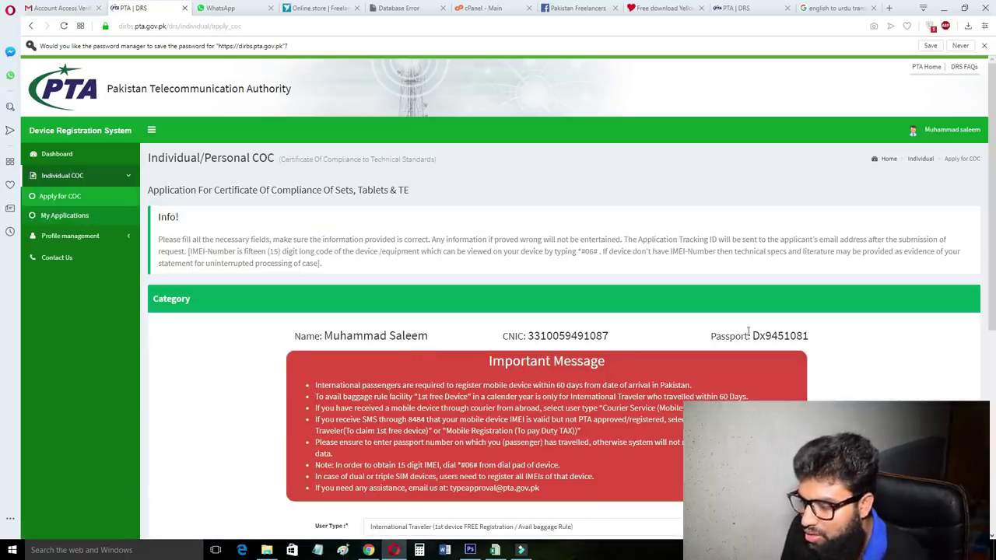
{"action": "scroll", "coordinate": [782, 282], "scroll_direction": "down", "scroll_amount": 2}
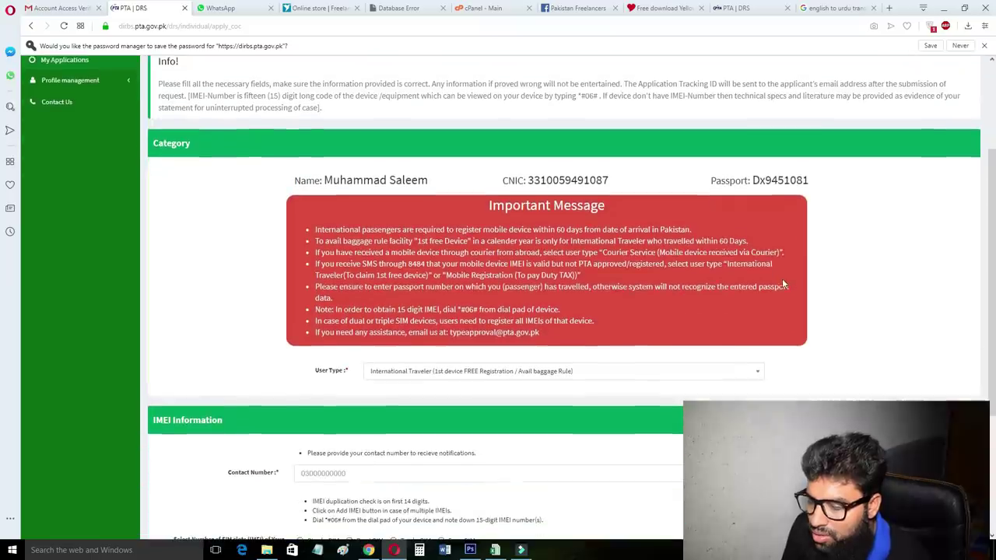
{"action": "left_click", "coordinate": [538, 372]}
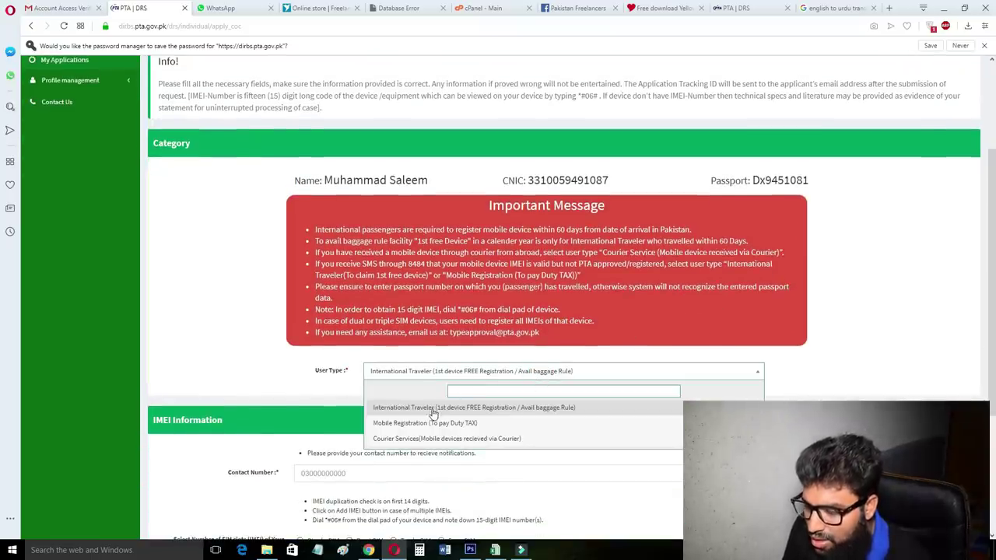
{"action": "scroll", "coordinate": [455, 405], "scroll_direction": "down", "scroll_amount": 1}
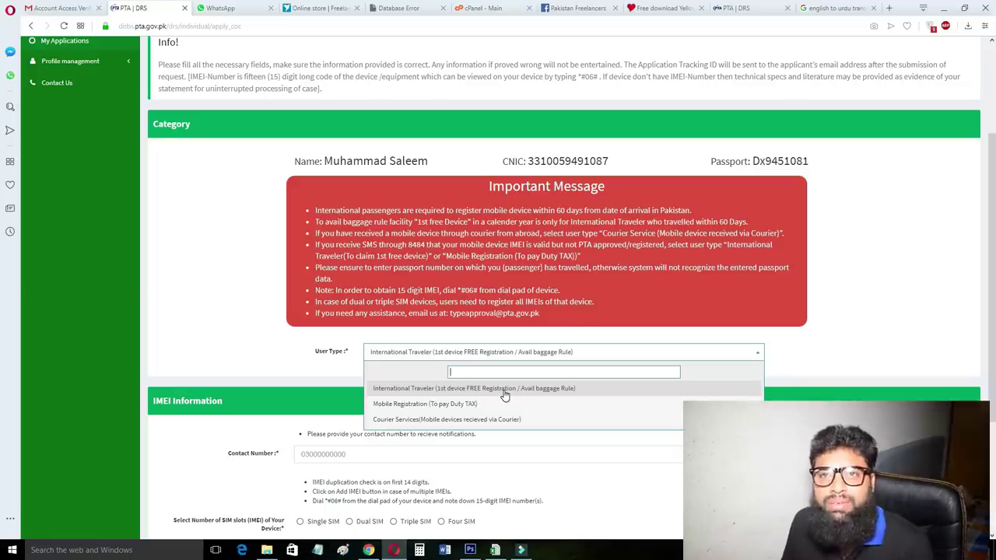
{"action": "left_click", "coordinate": [504, 396]}
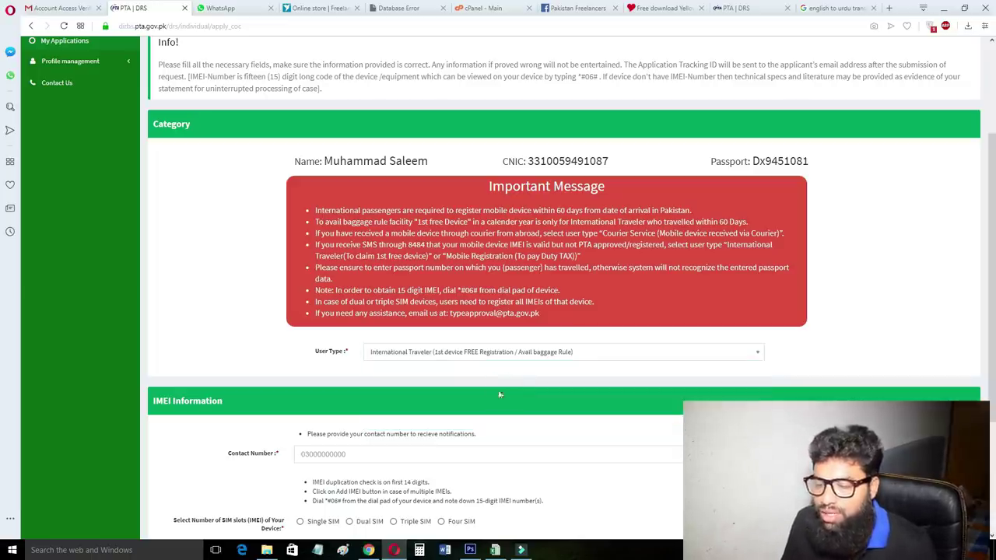
{"action": "scroll", "coordinate": [393, 349], "scroll_direction": "down", "scroll_amount": 2}
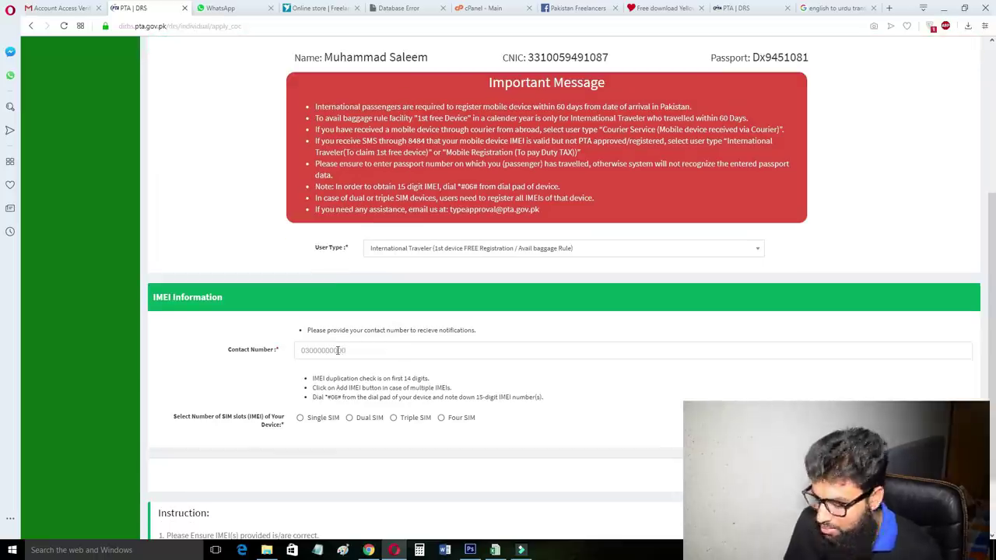
Enter the applicant's contact number and mark the device as Single SIM.
{"action": "left_click", "coordinate": [338, 351]}
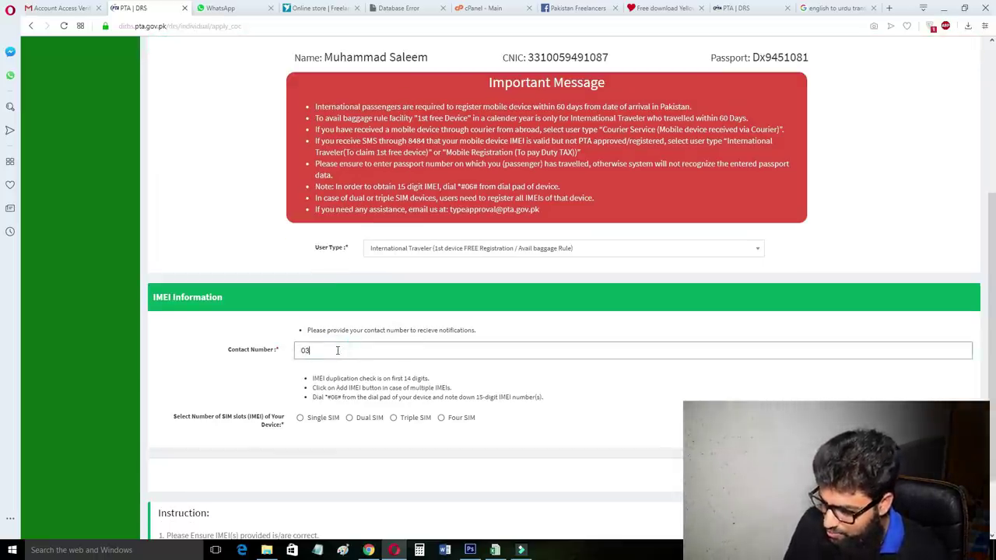
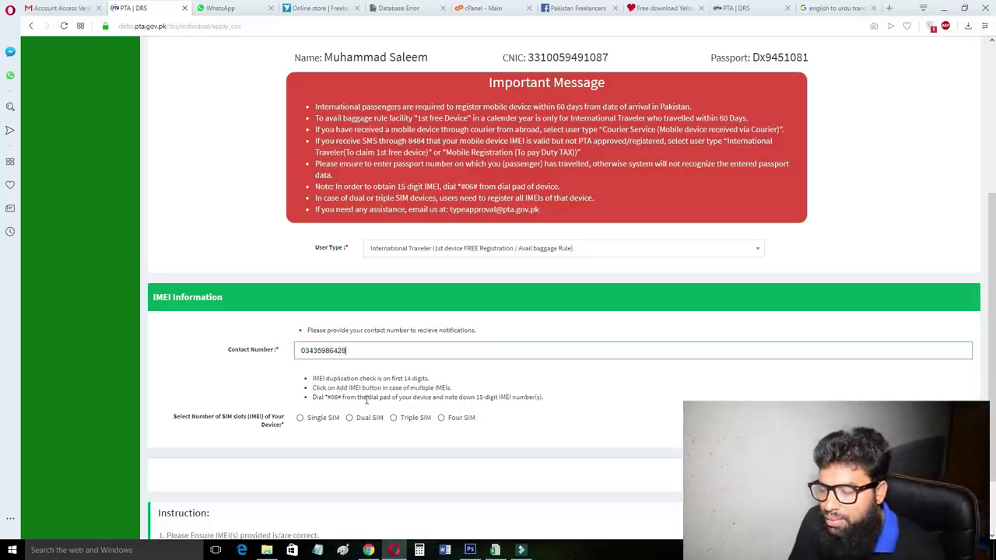
{"action": "left_click", "coordinate": [301, 419]}
{"action": "scroll", "coordinate": [424, 374], "scroll_direction": "down", "scroll_amount": 2}
Enter the device's 15-digit IMEI and submit the COC application.
{"action": "left_click", "coordinate": [347, 329]}
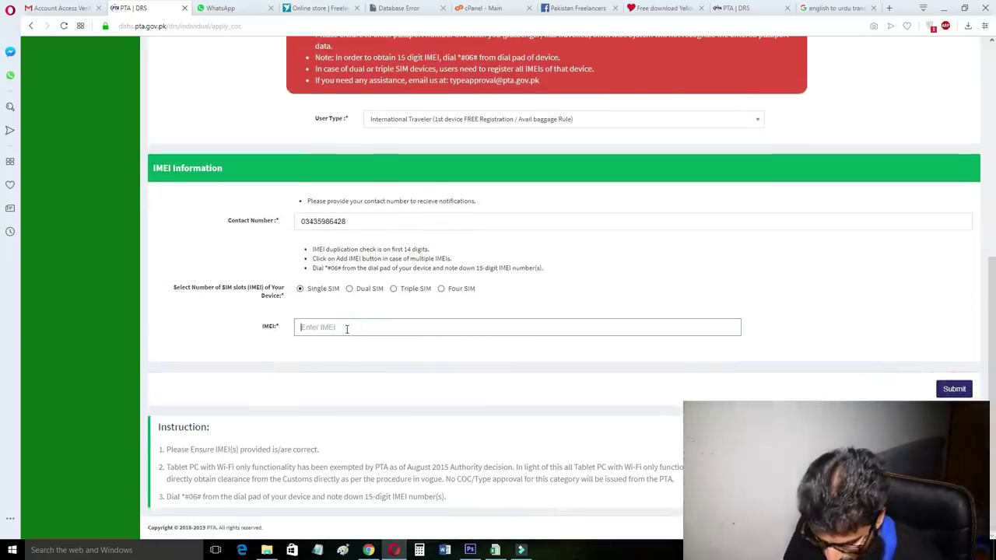
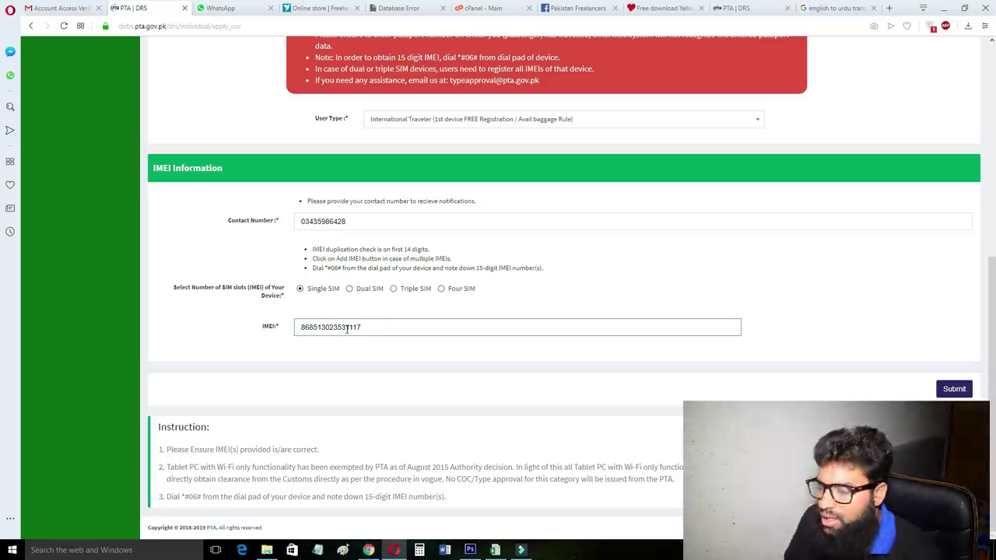
{"action": "left_click", "coordinate": [954, 389]}
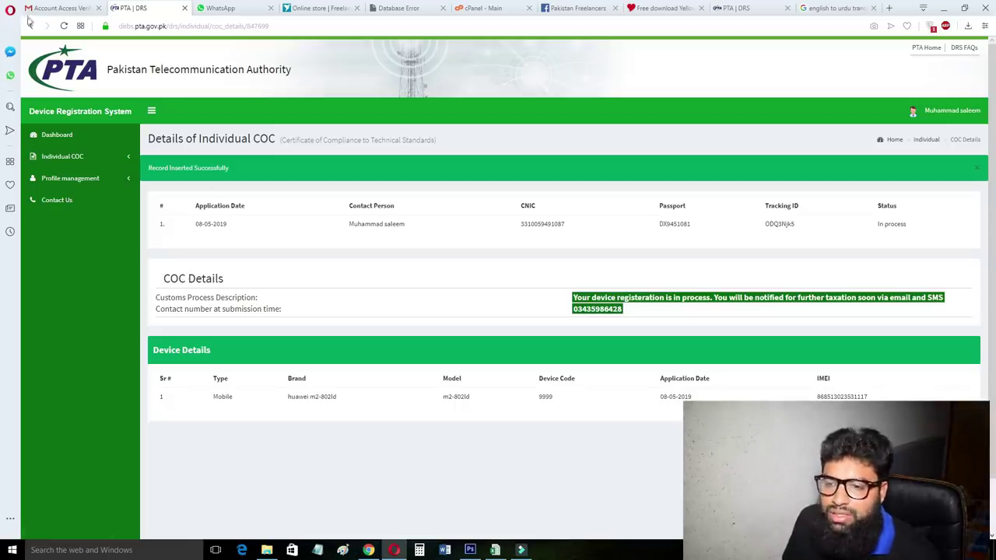
{"action": "left_click", "coordinate": [60, 8]}
{"action": "left_click", "coordinate": [168, 83]}
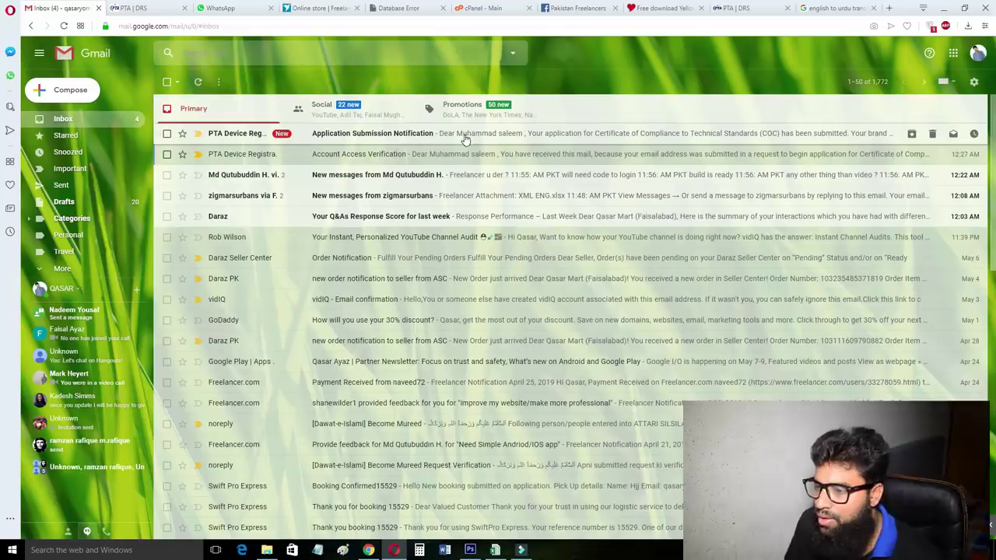
{"action": "left_click", "coordinate": [460, 134]}
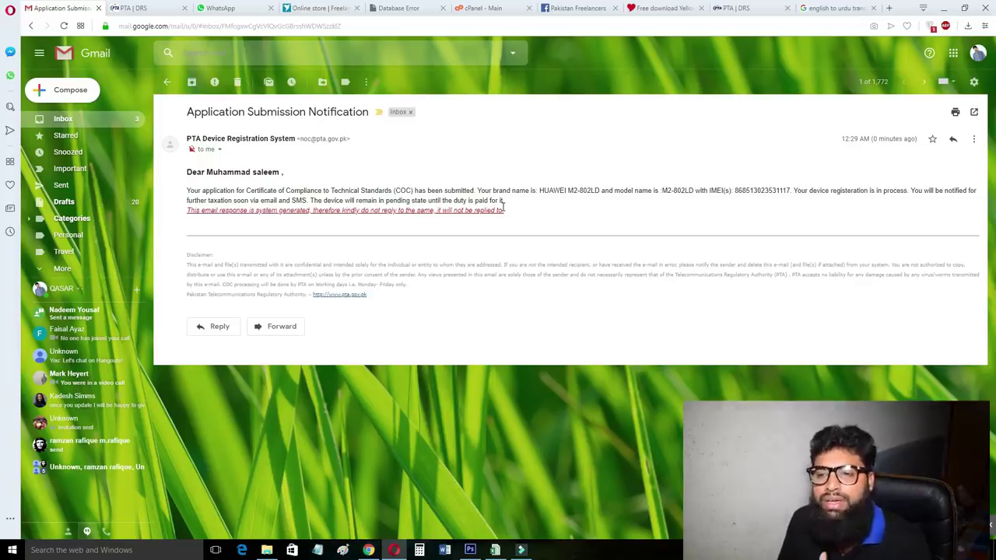
{"action": "left_click", "coordinate": [167, 81]}
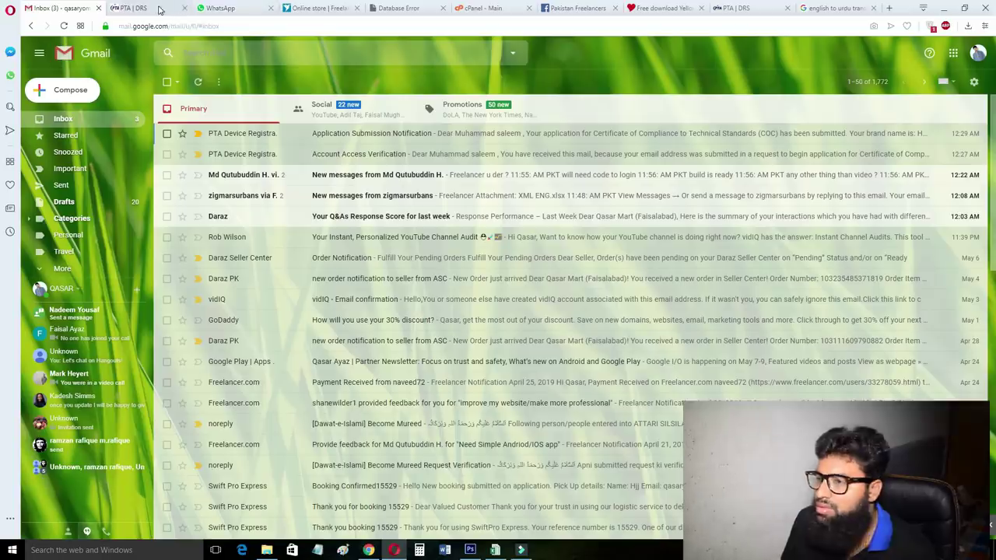
{"action": "left_click", "coordinate": [736, 8]}
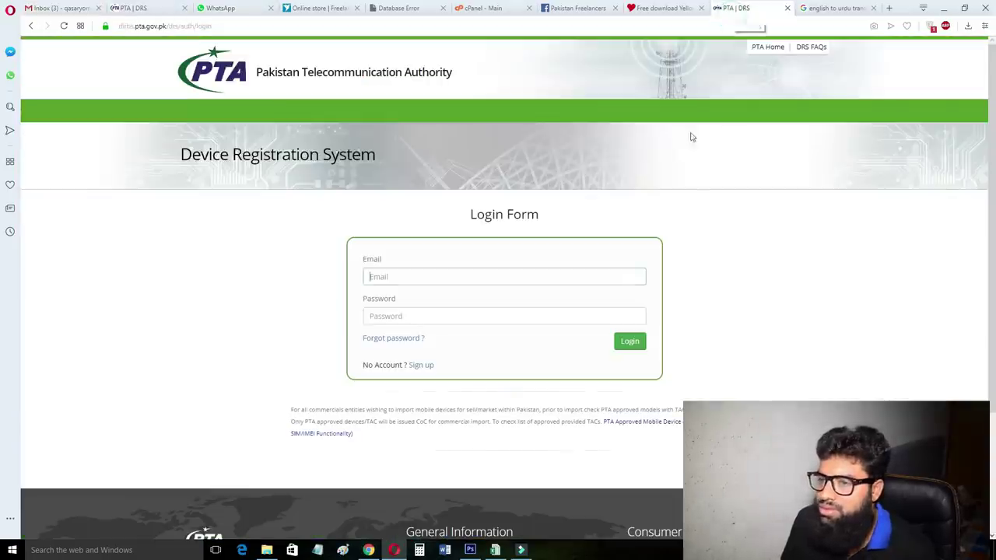
{"action": "left_click", "coordinate": [173, 11]}
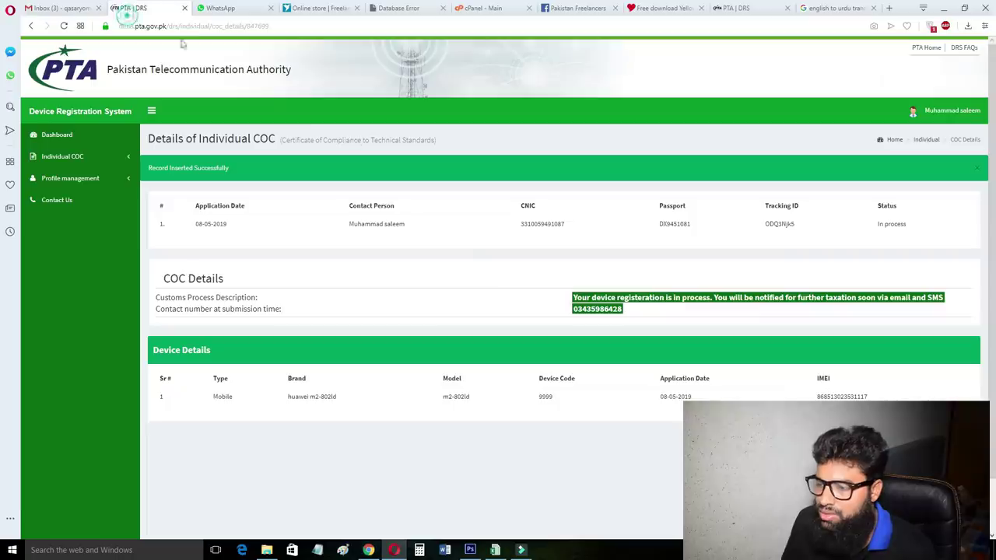